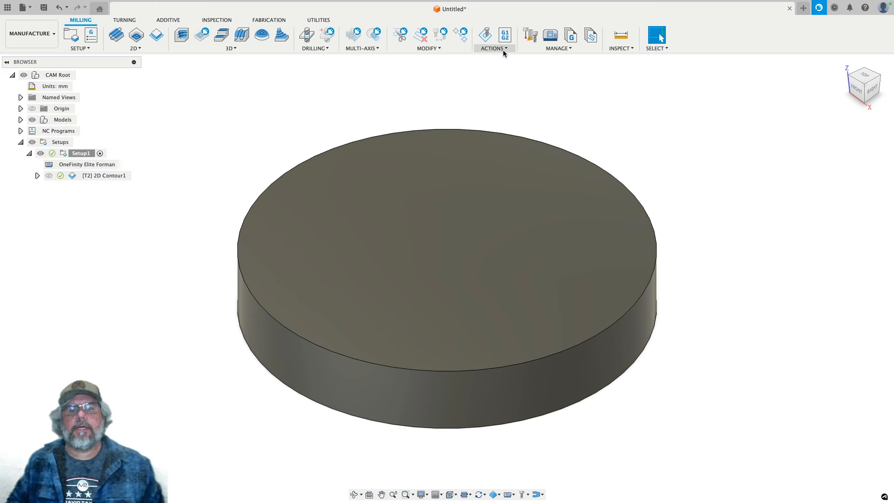
- From Manage > Machine Library, select the OneFinity Elite Forman machine and bring up its actions
left_click(503, 50)
mouse_move(558, 48)
left_click(548, 79)
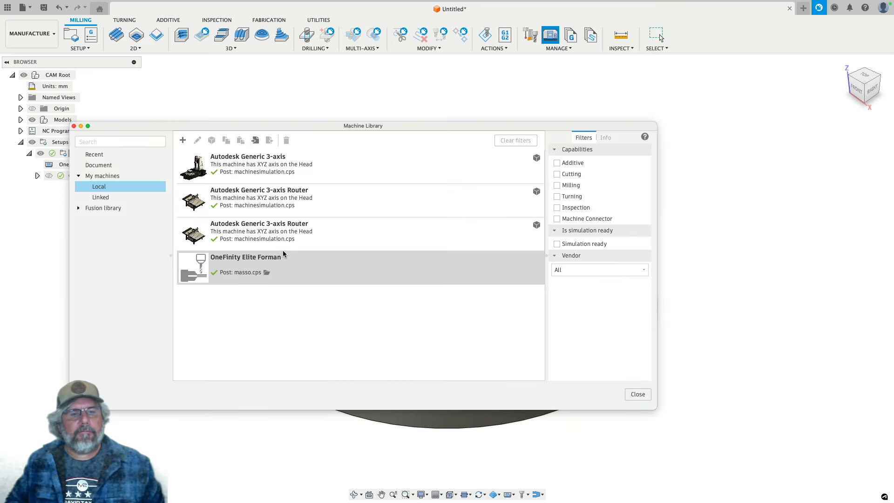
left_click(278, 261)
right_click(278, 261)
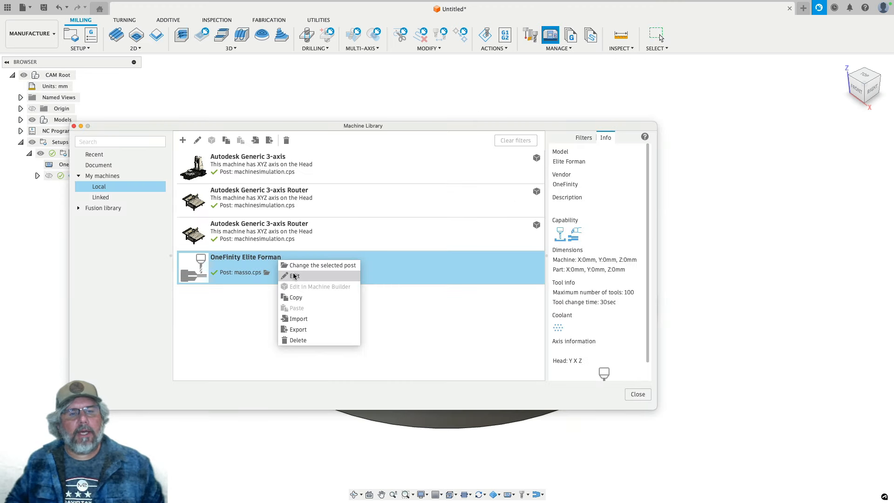
left_click(293, 276)
left_click(110, 220)
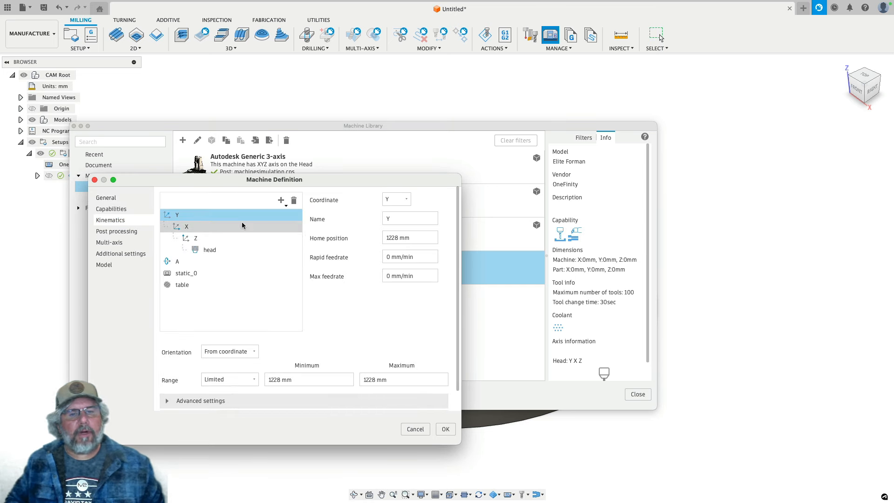
left_click_drag(414, 238, 386, 238)
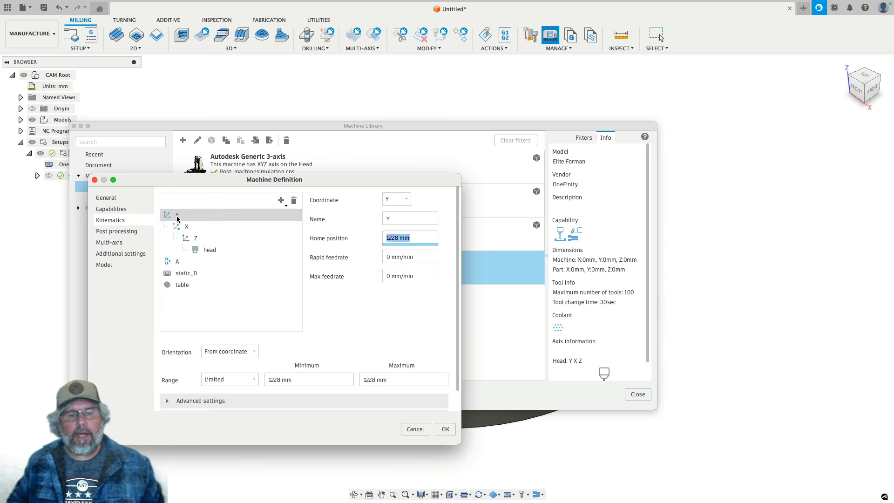
left_click(187, 227)
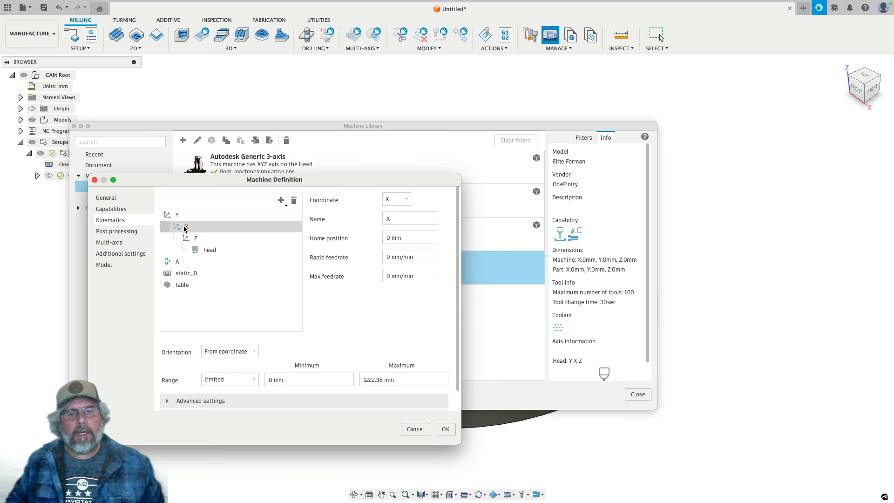
left_click(209, 238)
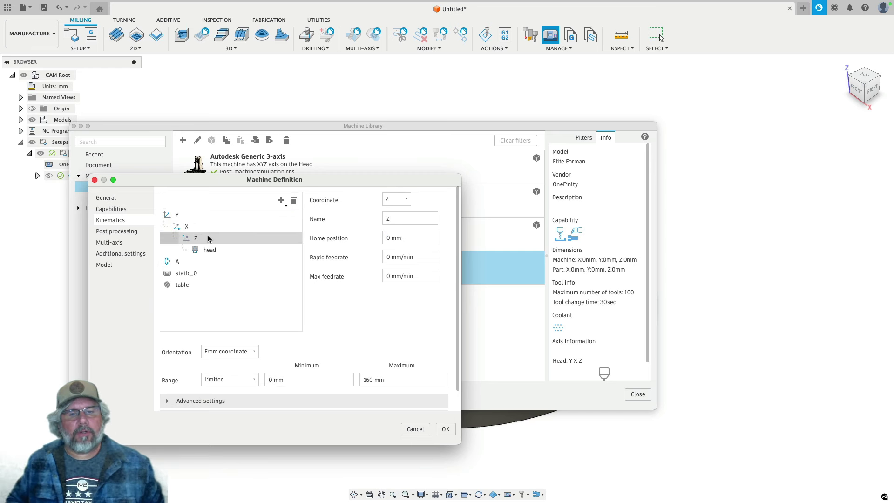
left_click(445, 428)
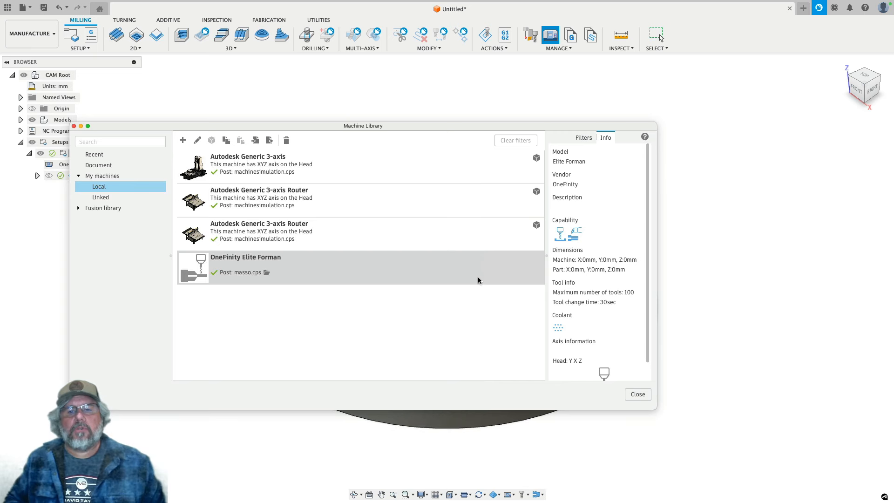
- Select the OneFinity Elite Forman machine and close the Machine Library
left_click(479, 280)
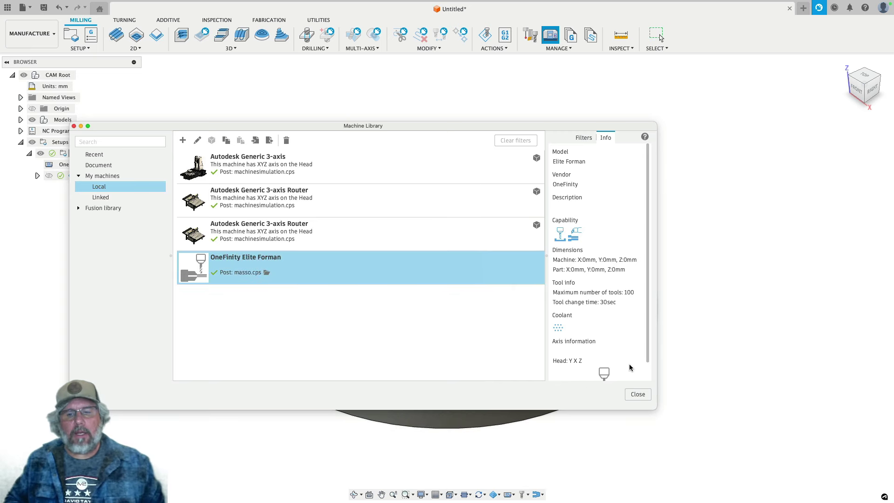
left_click(637, 395)
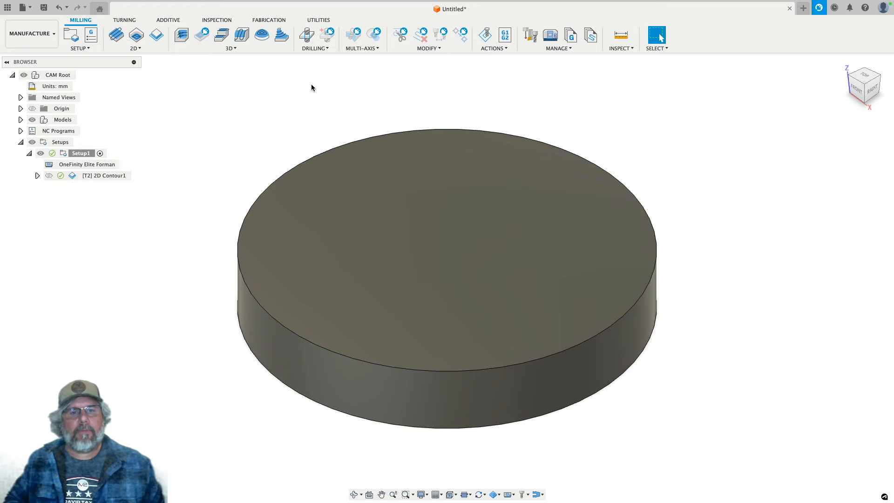
- From the NC Program dialog, edit the MASSO post configuration file in Visual Studio Code
left_click(504, 35)
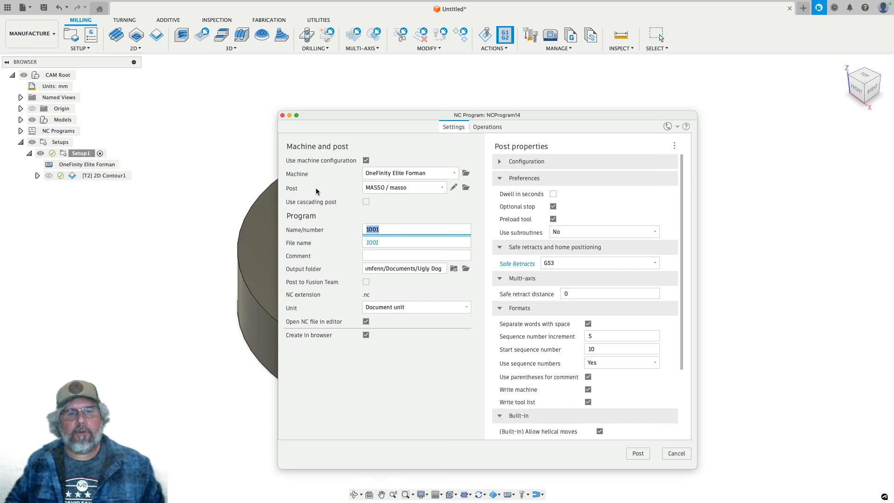
left_click(454, 188)
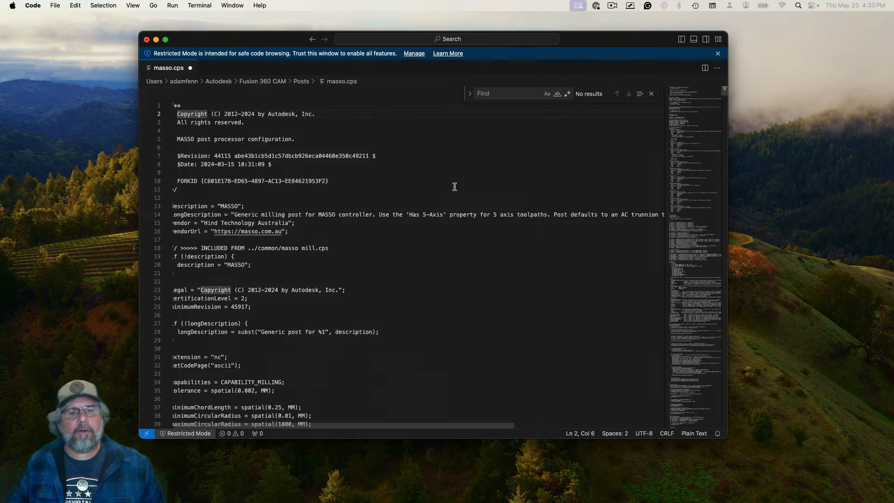
- Search masso.cps for 'home pos' and highlight the home positions comment at line 314
left_click(493, 93)
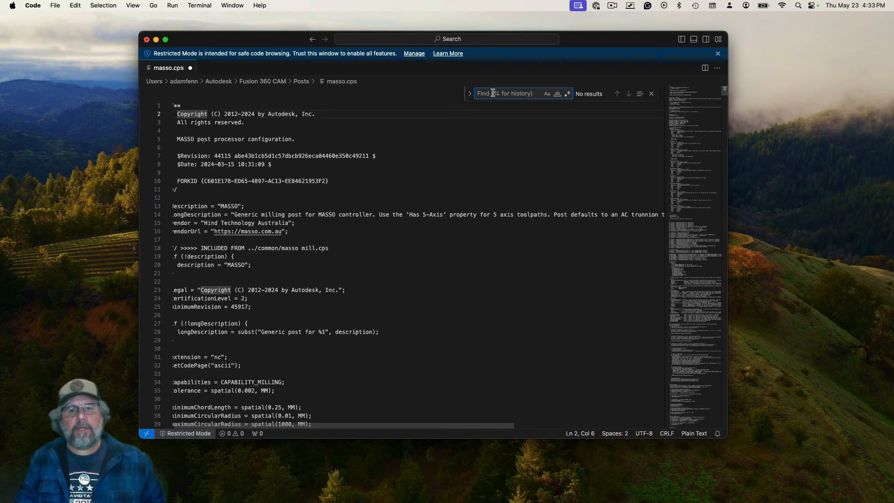
type("home post")
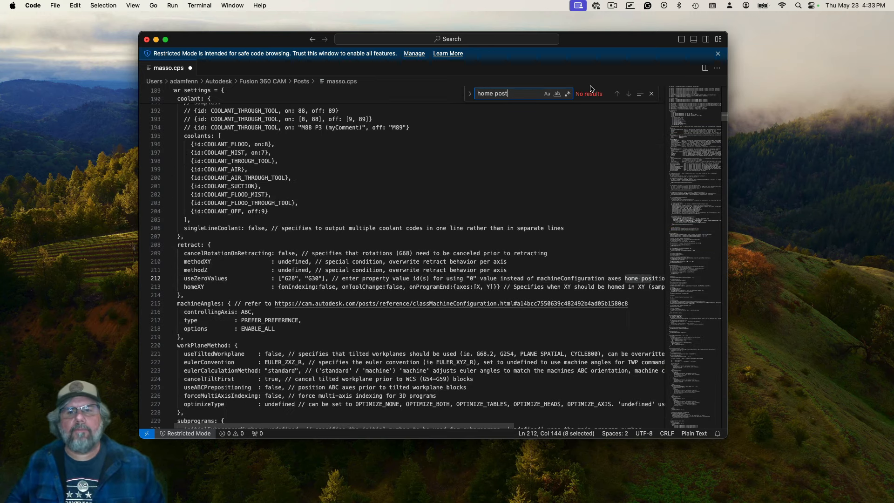
key("BackSpace")
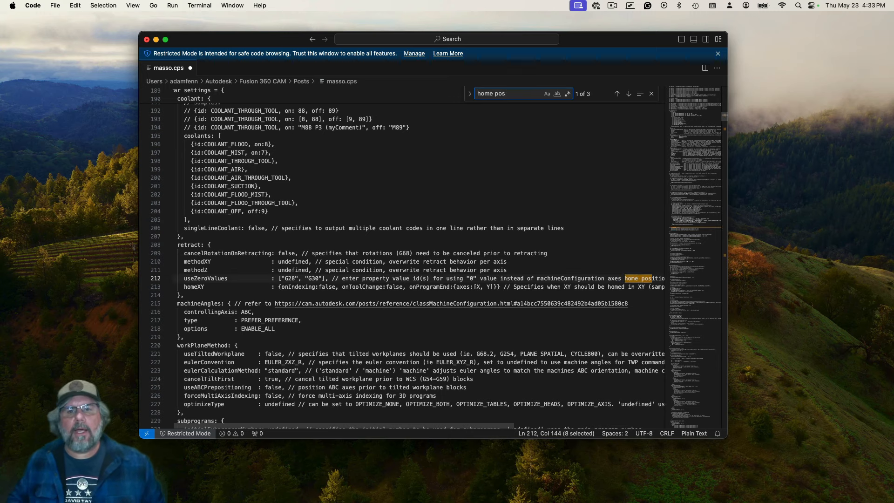
left_click(628, 94)
left_click(267, 278)
left_click(180, 278)
left_click_drag(180, 278, 267, 281)
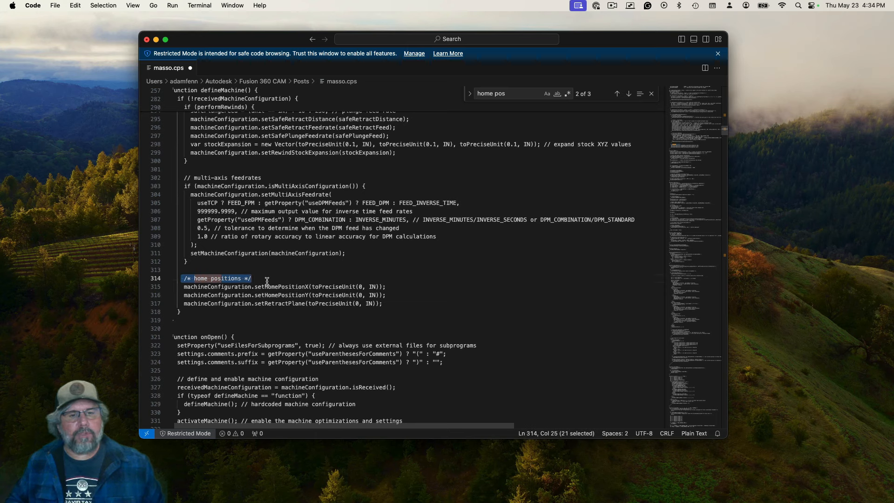
- Change line 316 to setHomePositionY(toPreciseUnit(1228, MM)), replacing the zero IN value
left_click(198, 312)
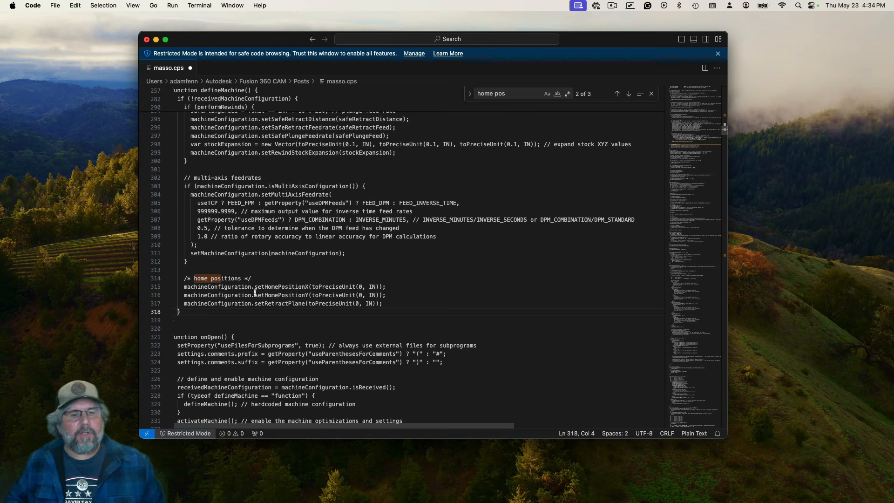
left_click(306, 294)
key("BackSpace")
type("Y")
left_click(362, 295)
key("BackSpace")
type("1220")
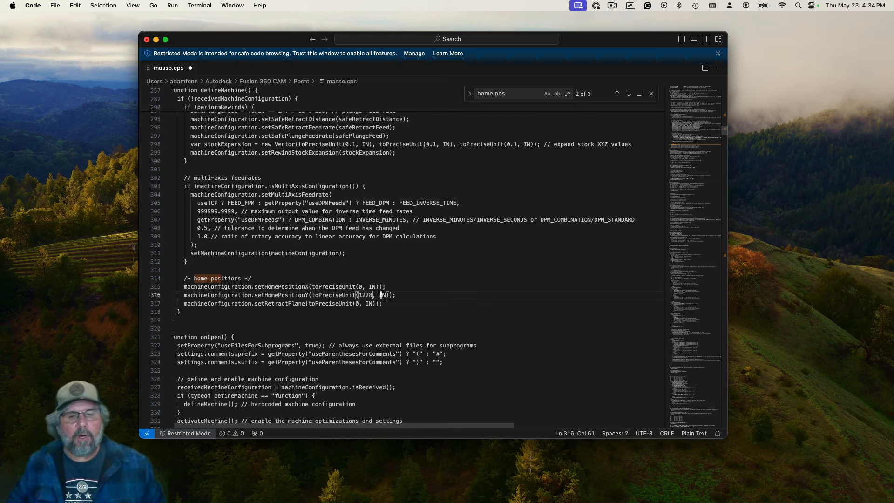
double_click(381, 295)
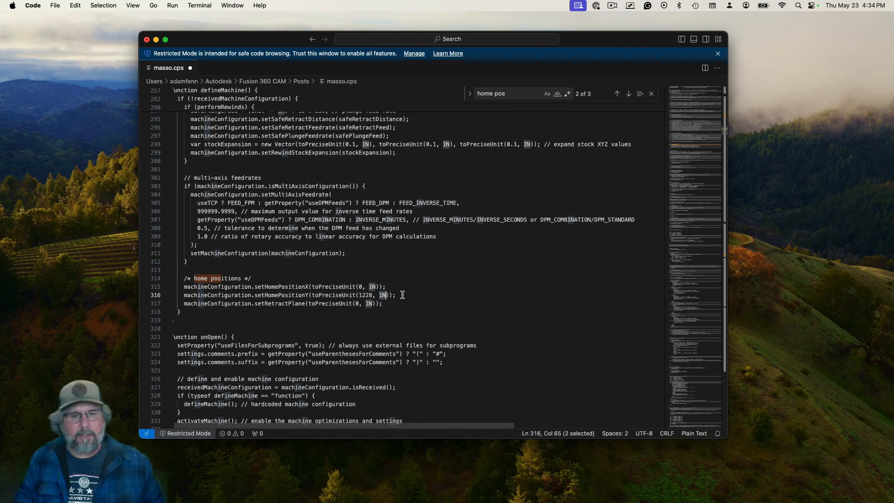
key("BackSpace")
type("MM")
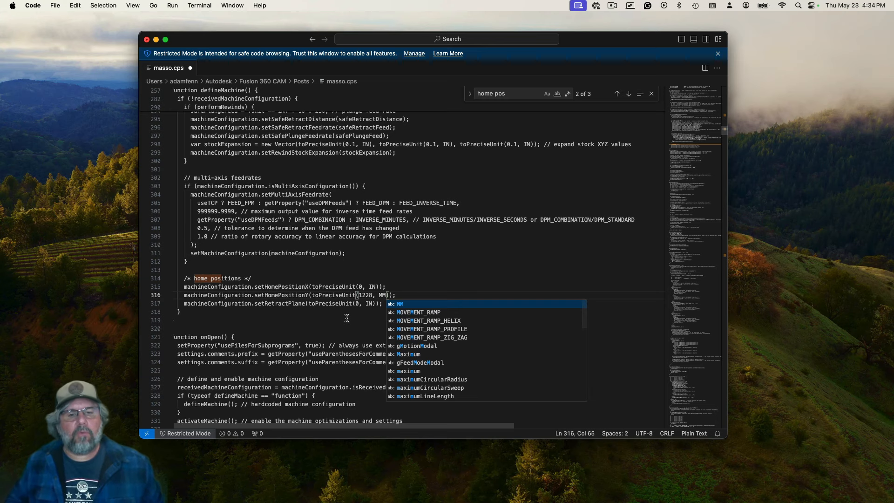
left_click(425, 269)
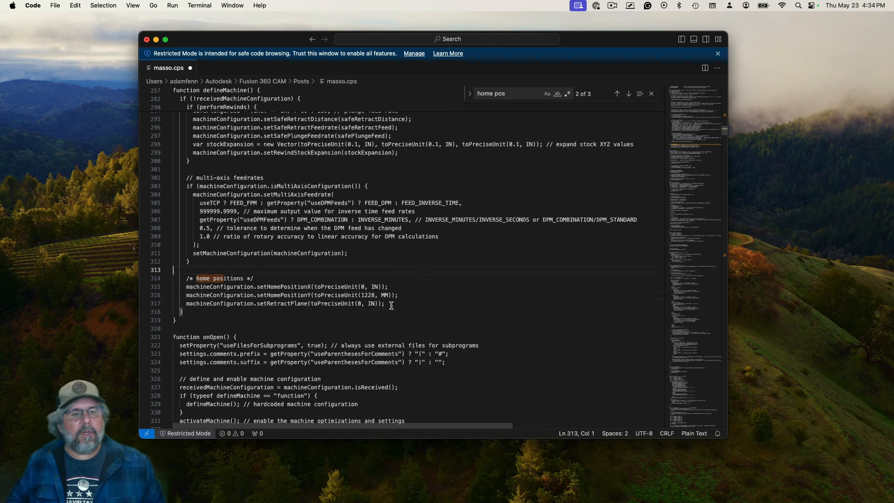
- Save masso.cps via File > Save and switch back to Fusion 360
left_click(56, 5)
left_click(62, 138)
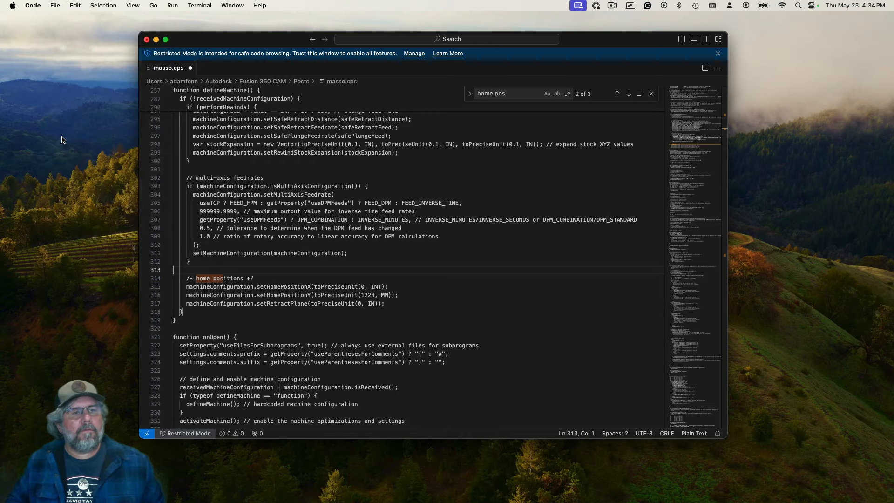
key("super+Tab")
- Post the NC program, overwriting the existing 1001.nc file
key("ctrl+g")
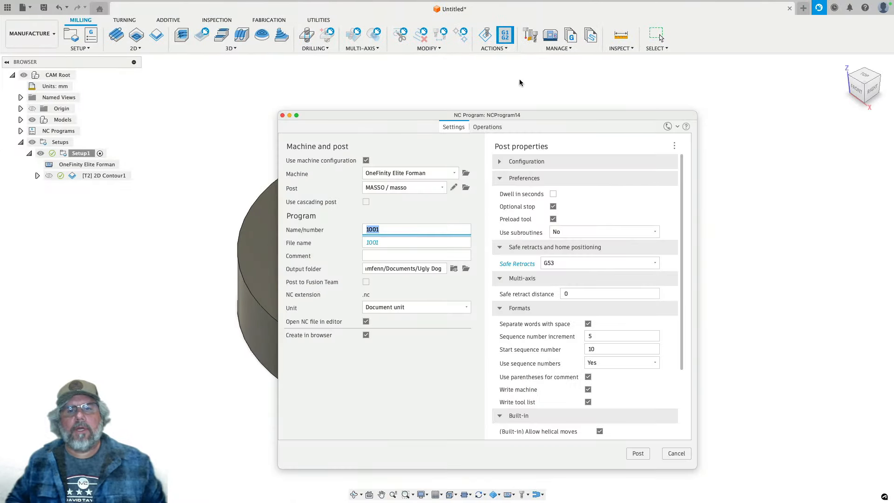
left_click(639, 454)
left_click(450, 260)
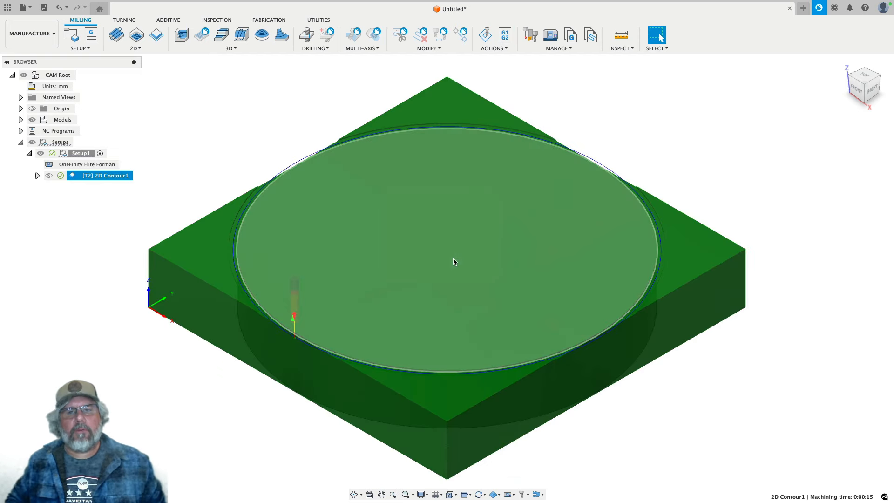
- Toggle Safe Retracts to G28 then back to G53, and post again over 1001.nc
left_click(504, 35)
left_click(556, 264)
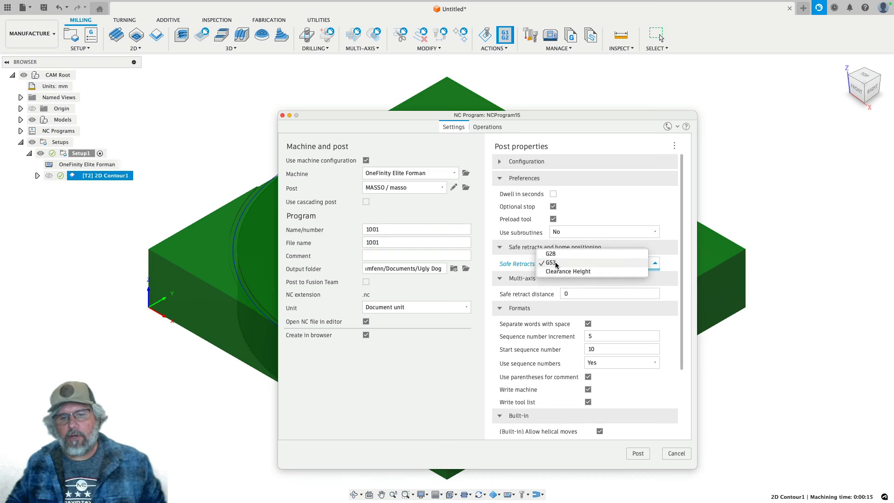
left_click(555, 264)
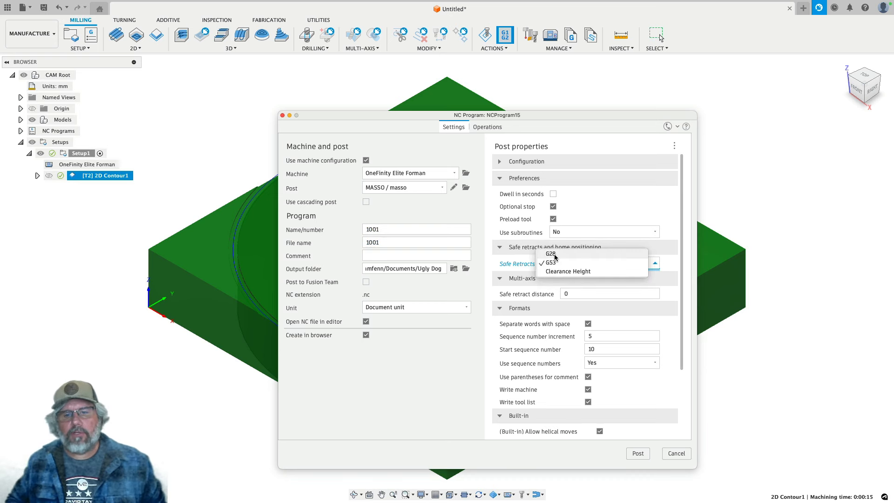
left_click(553, 255)
left_click(554, 262)
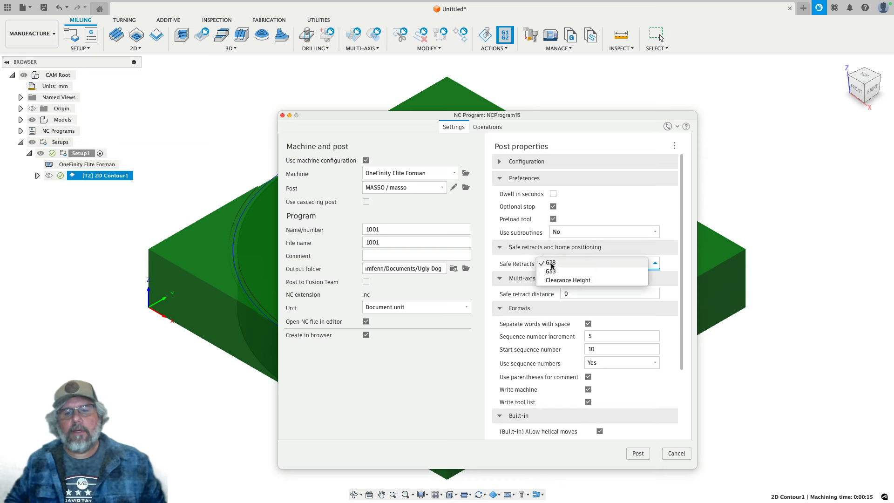
left_click(553, 272)
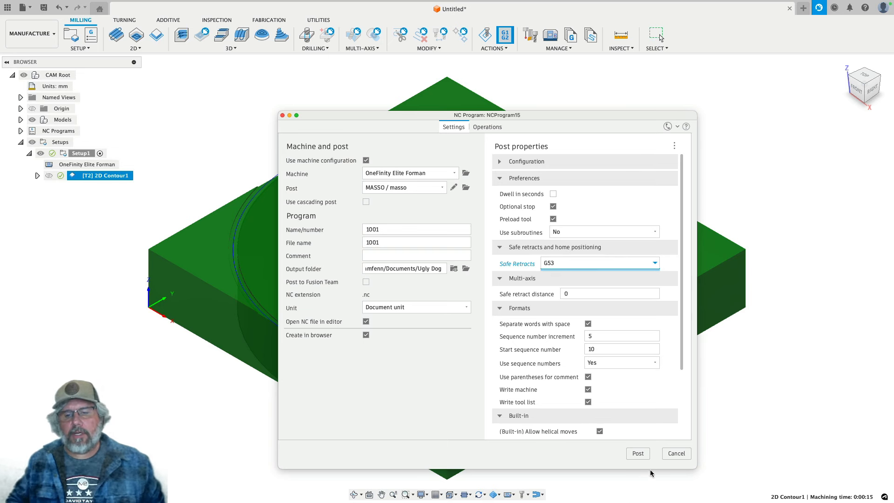
left_click(638, 454)
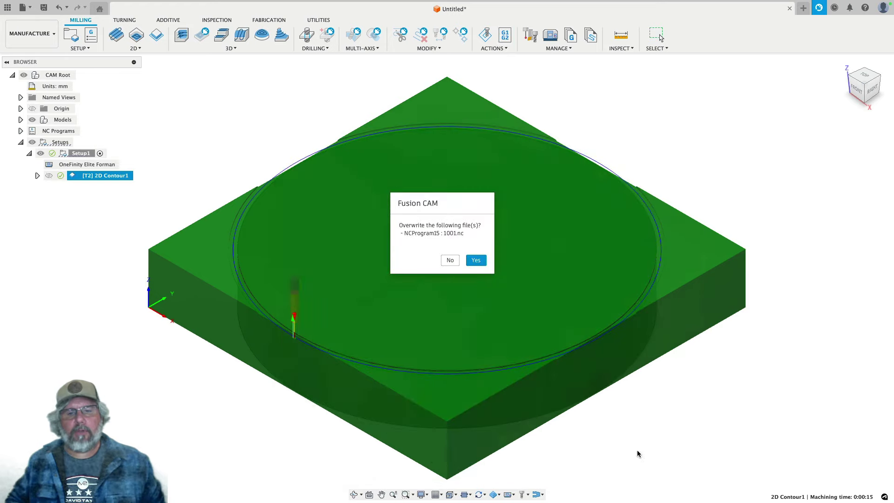
left_click(475, 261)
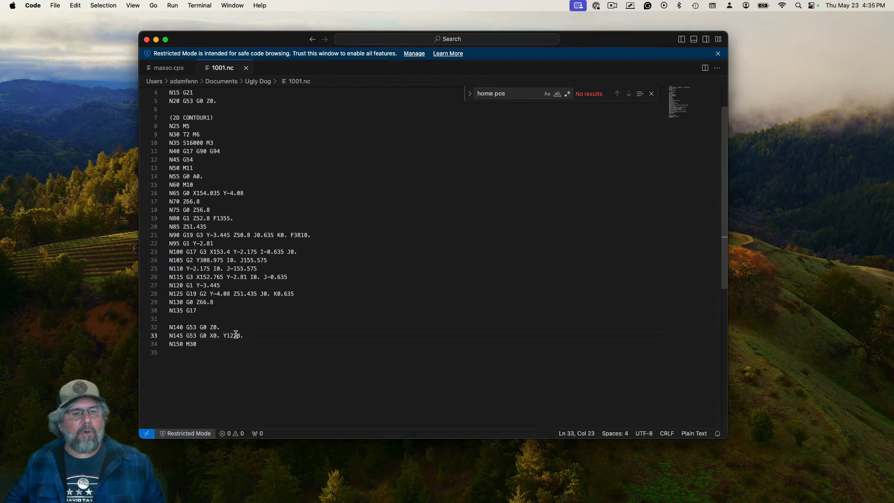
left_click_drag(243, 335, 212, 335)
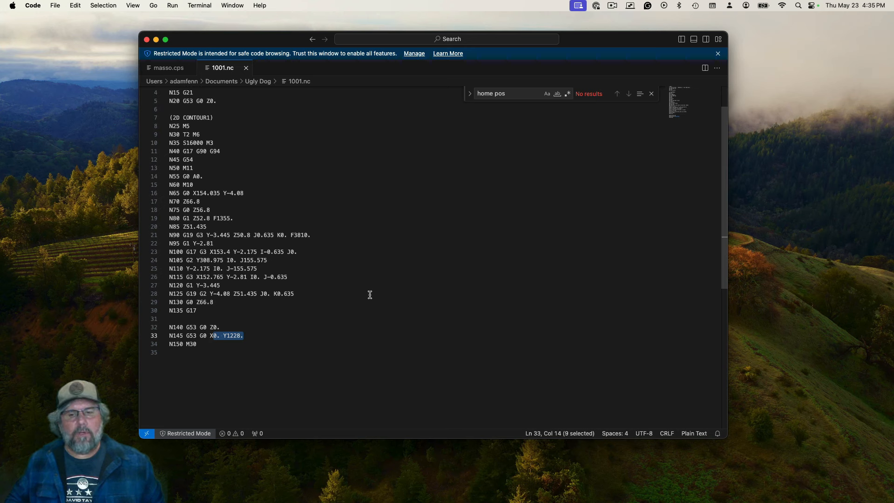
left_click(341, 309)
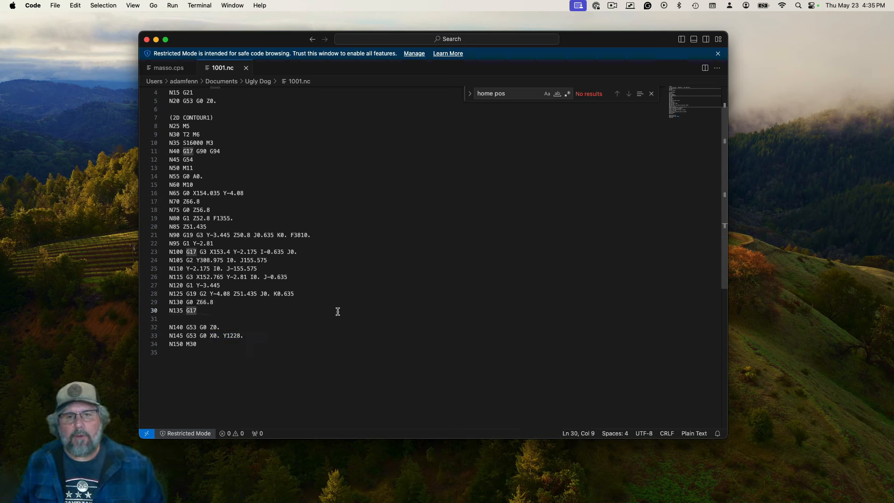